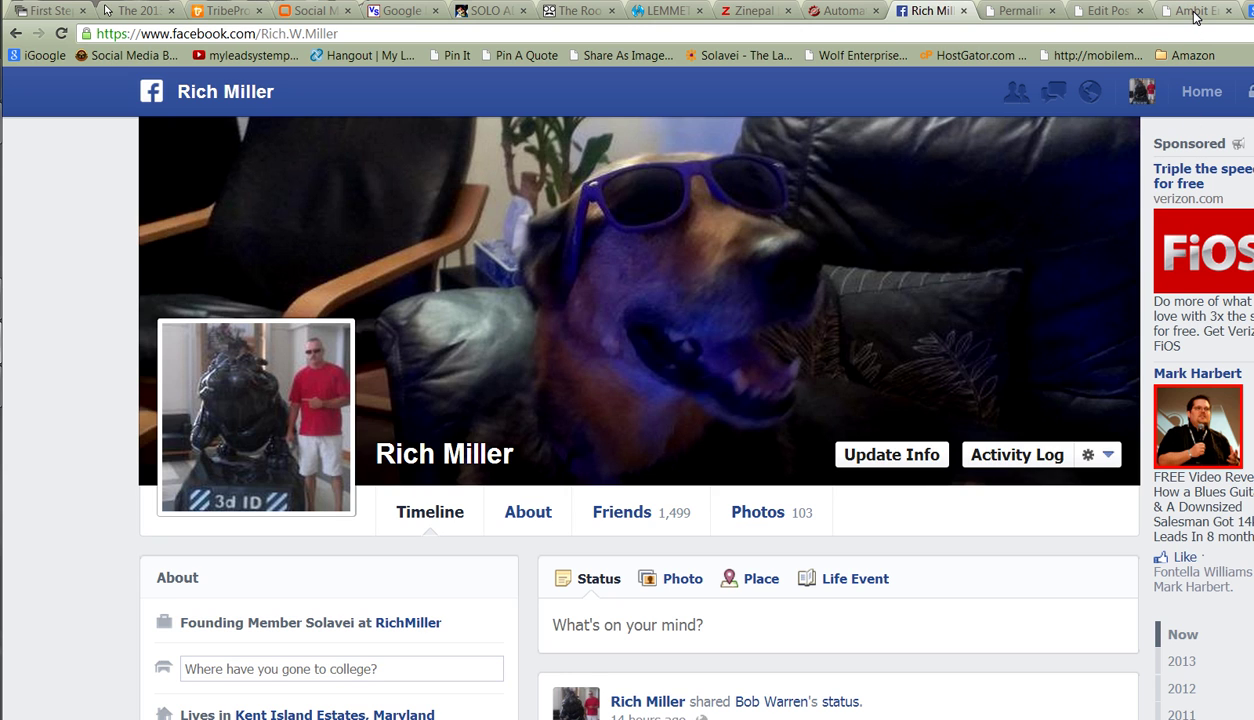
Open the published Ambit Energy Review post and examine its web address, from the domain through the category and post name, and its title.
{"action": "left_click", "coordinate": [1195, 12]}
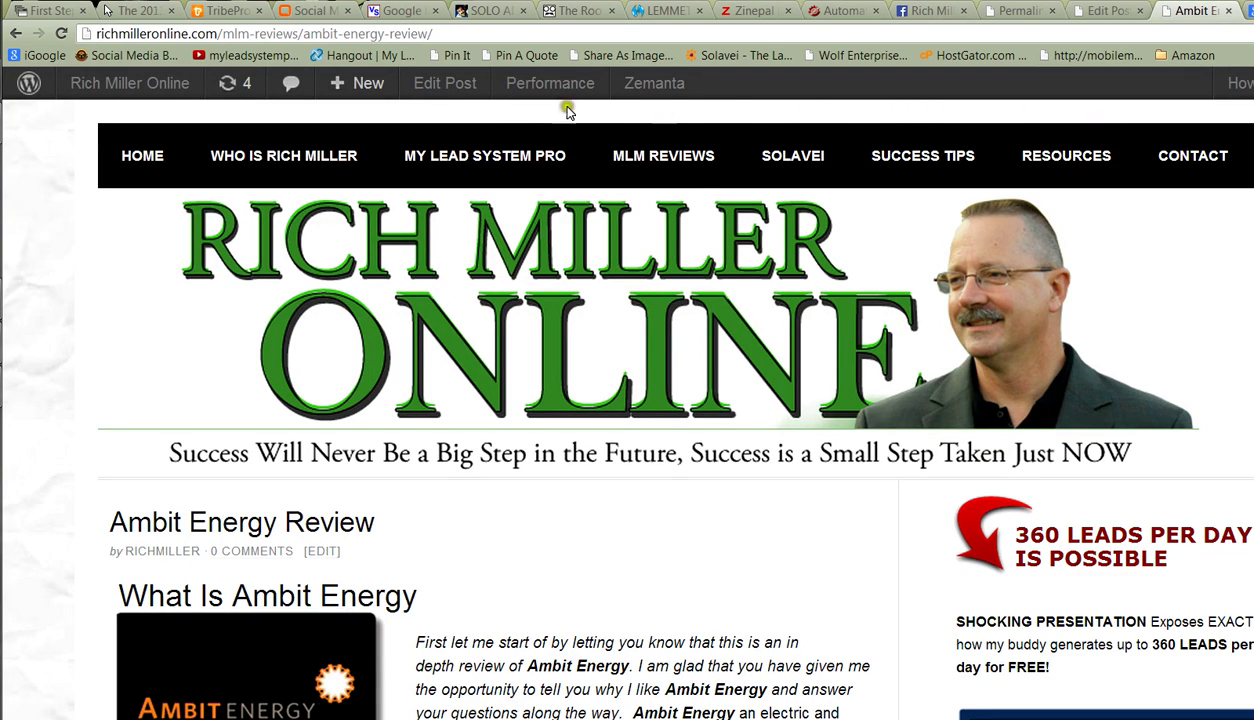
{"action": "mouse_move", "coordinate": [566, 108]}
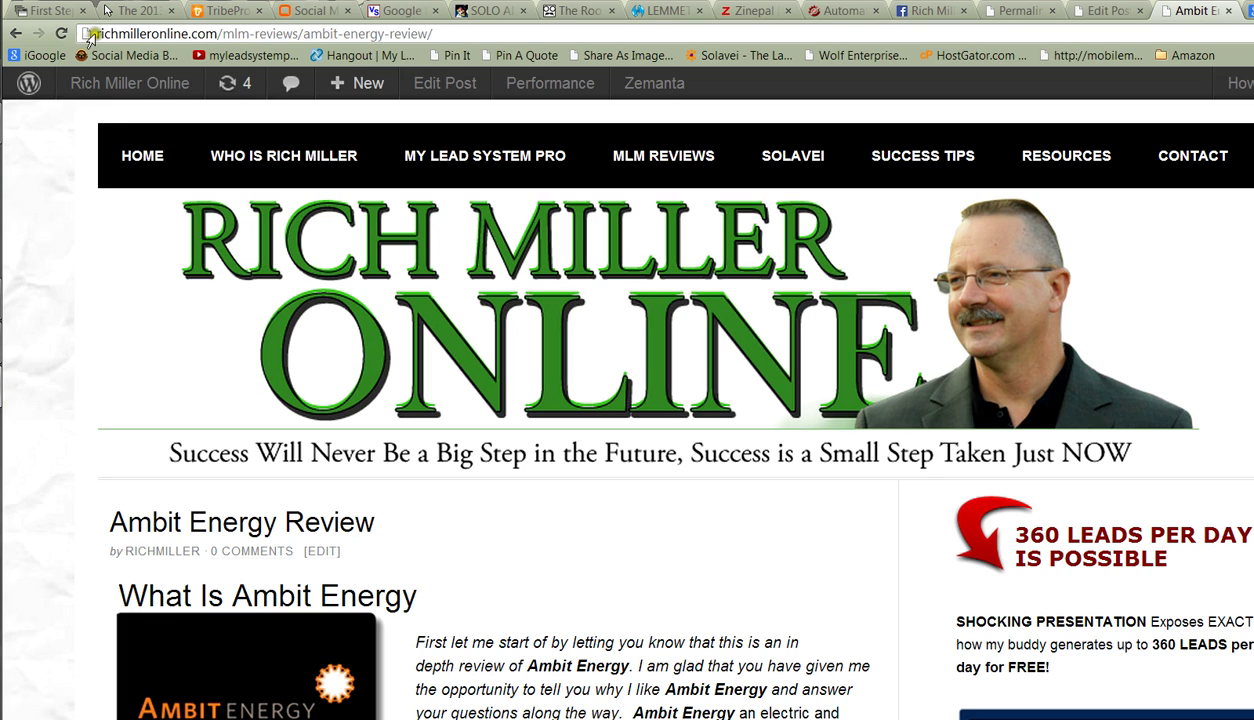
{"action": "left_click_drag", "start_coordinate": [99, 33], "coordinate": [213, 33]}
{"action": "left_click", "coordinate": [214, 33]}
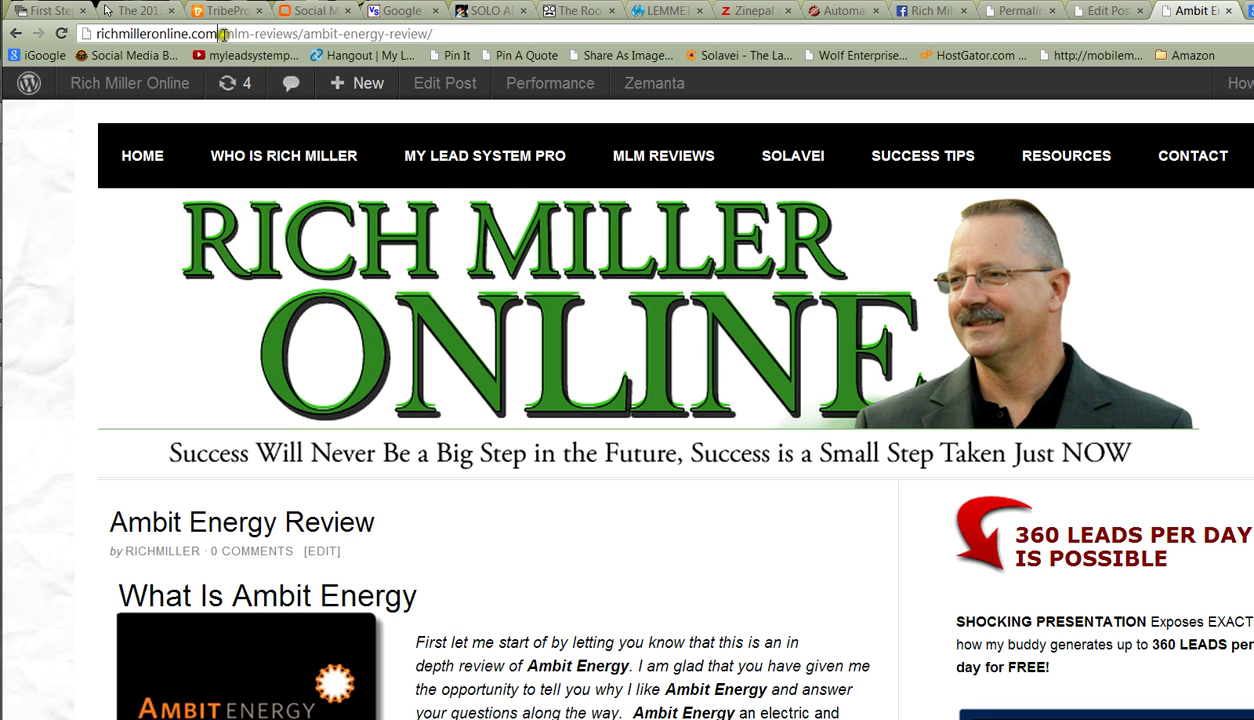
{"action": "left_click_drag", "start_coordinate": [221, 35], "coordinate": [436, 35]}
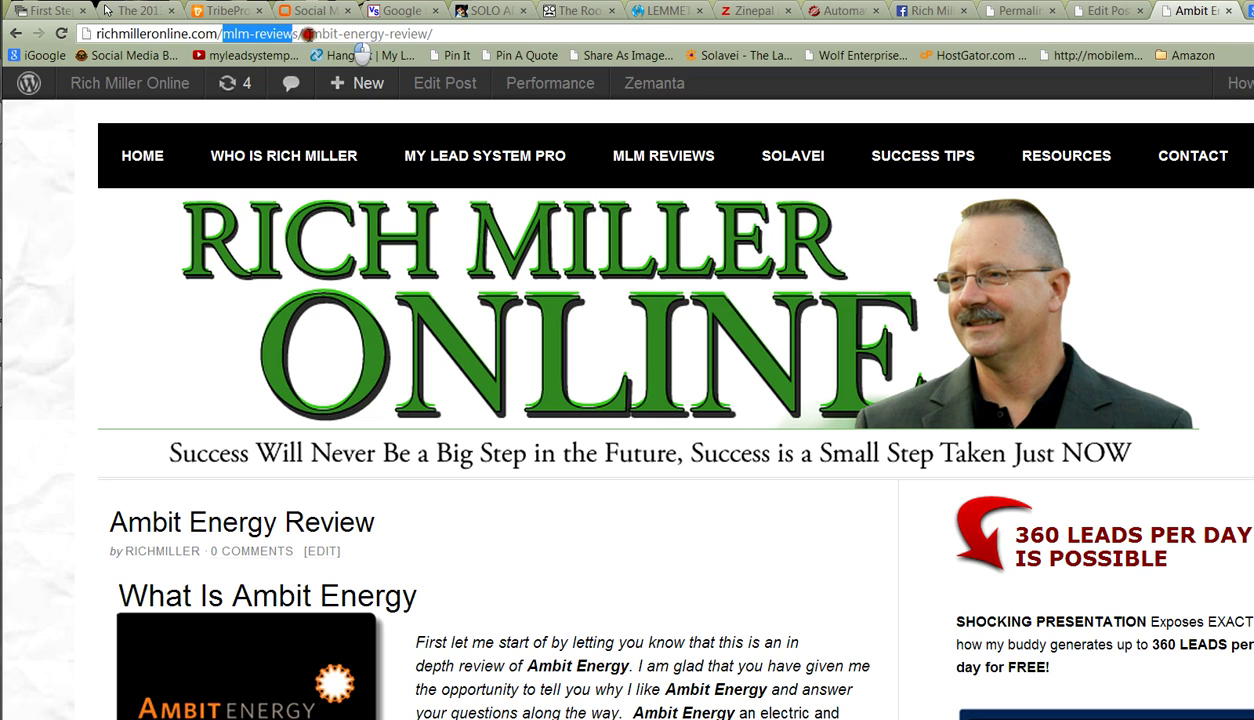
{"action": "left_click", "coordinate": [221, 34]}
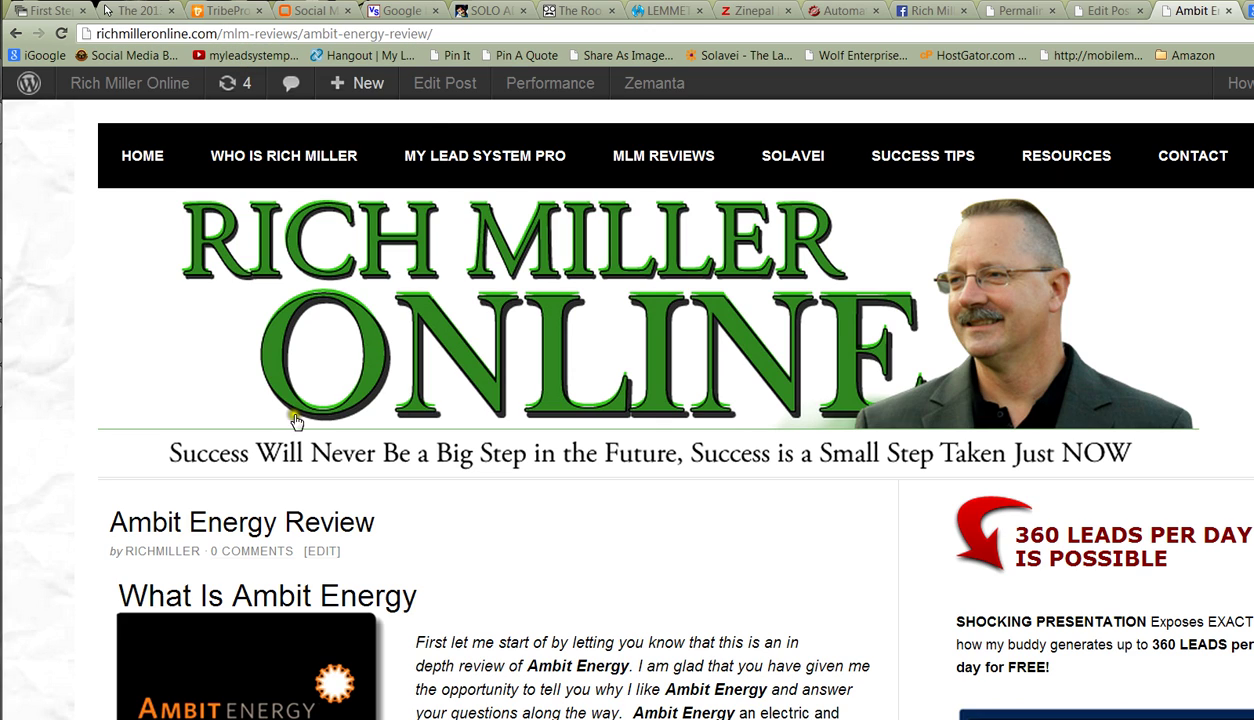
{"action": "left_click_drag", "start_coordinate": [112, 520], "coordinate": [392, 538]}
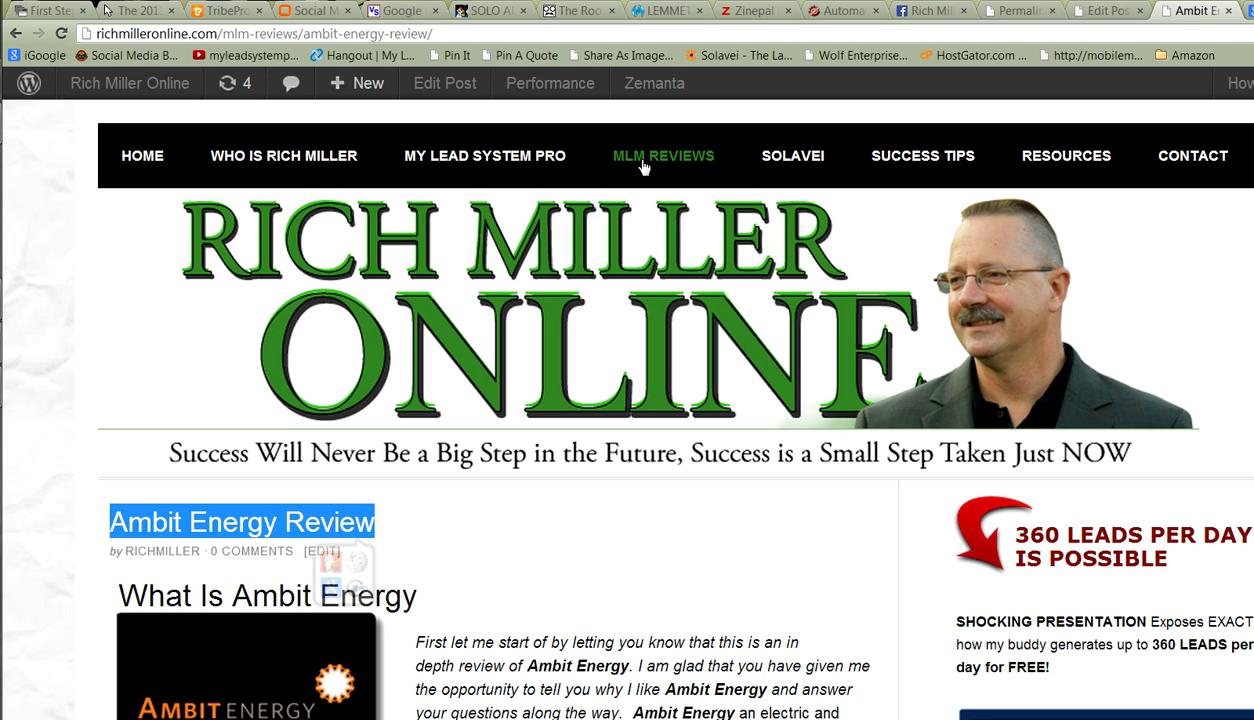
Switch to the WordPress Permalink Settings page and examine the Default link structure.
{"action": "left_click", "coordinate": [995, 12]}
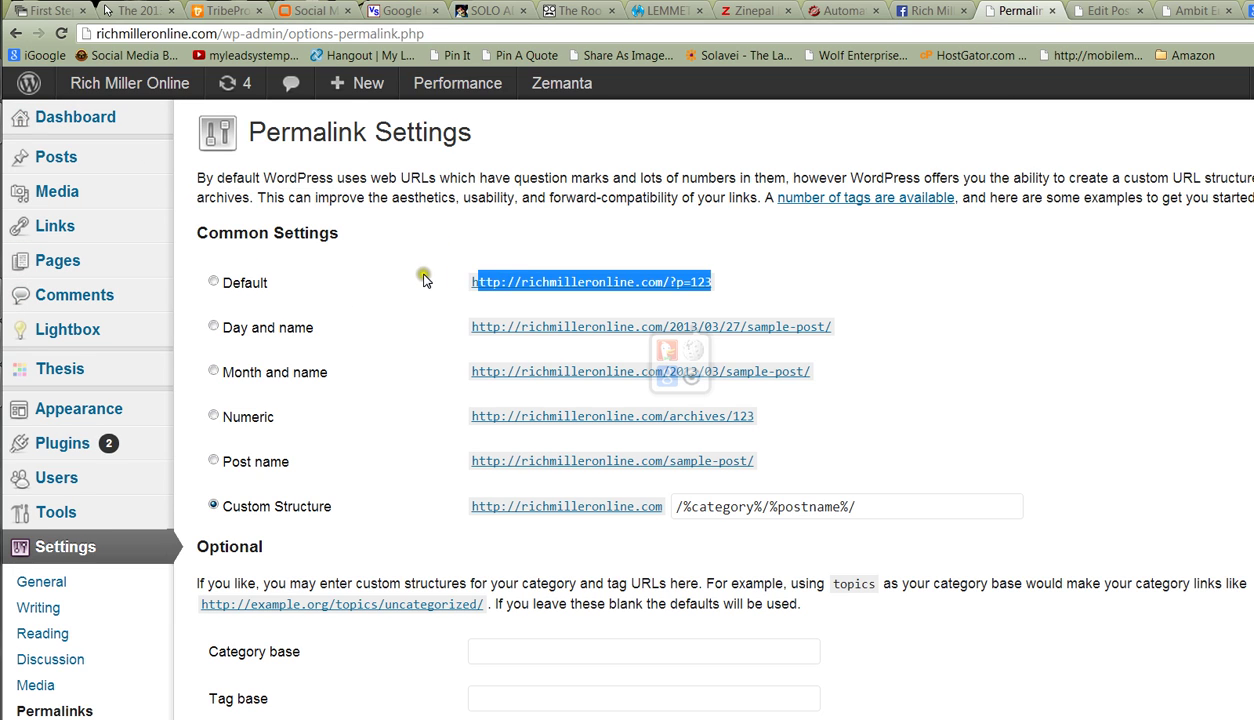
{"action": "left_click", "coordinate": [228, 284]}
{"action": "left_click", "coordinate": [745, 272]}
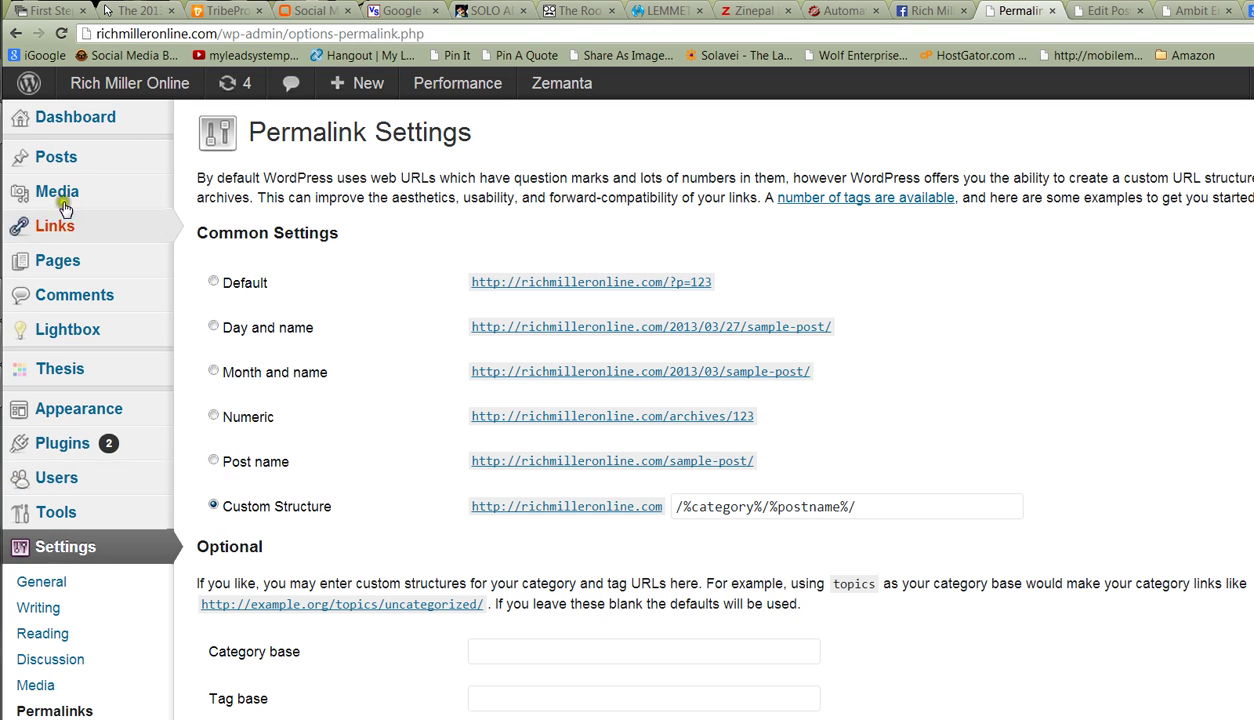
Go through the site's general settings to the permalink settings and examine the custom structure /%category%/%postname%/.
{"action": "left_click", "coordinate": [75, 135]}
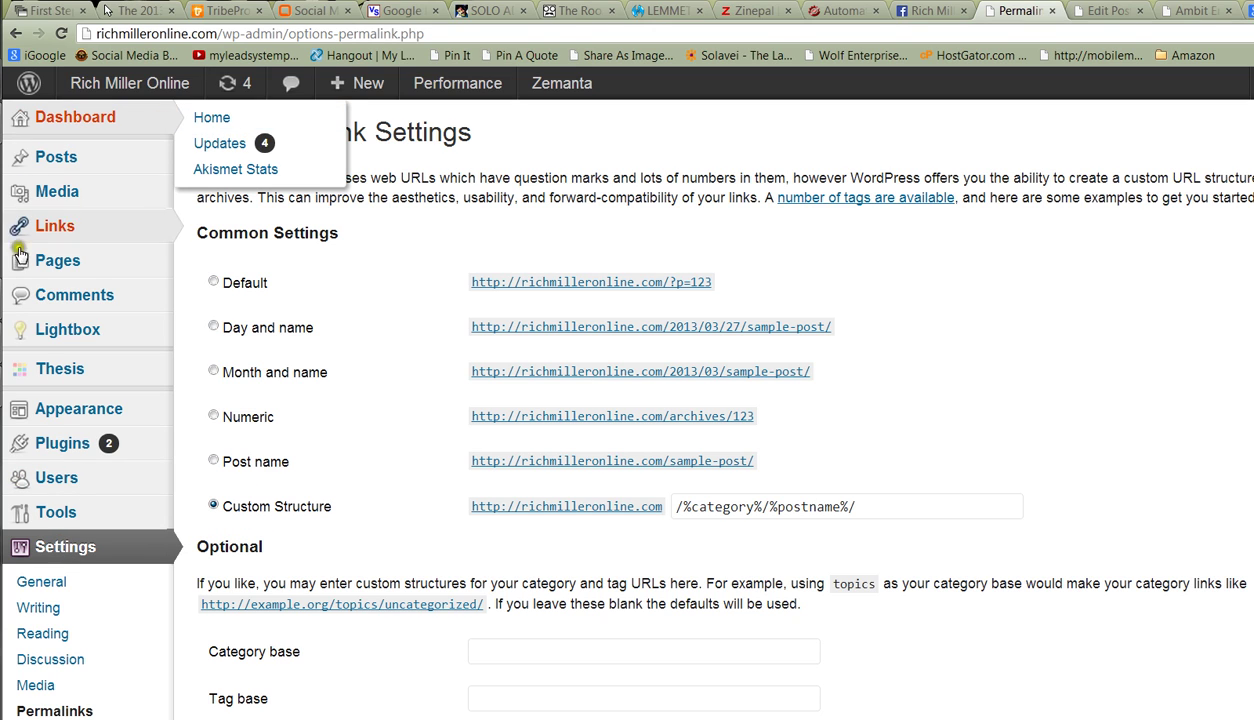
{"action": "left_click", "coordinate": [68, 540]}
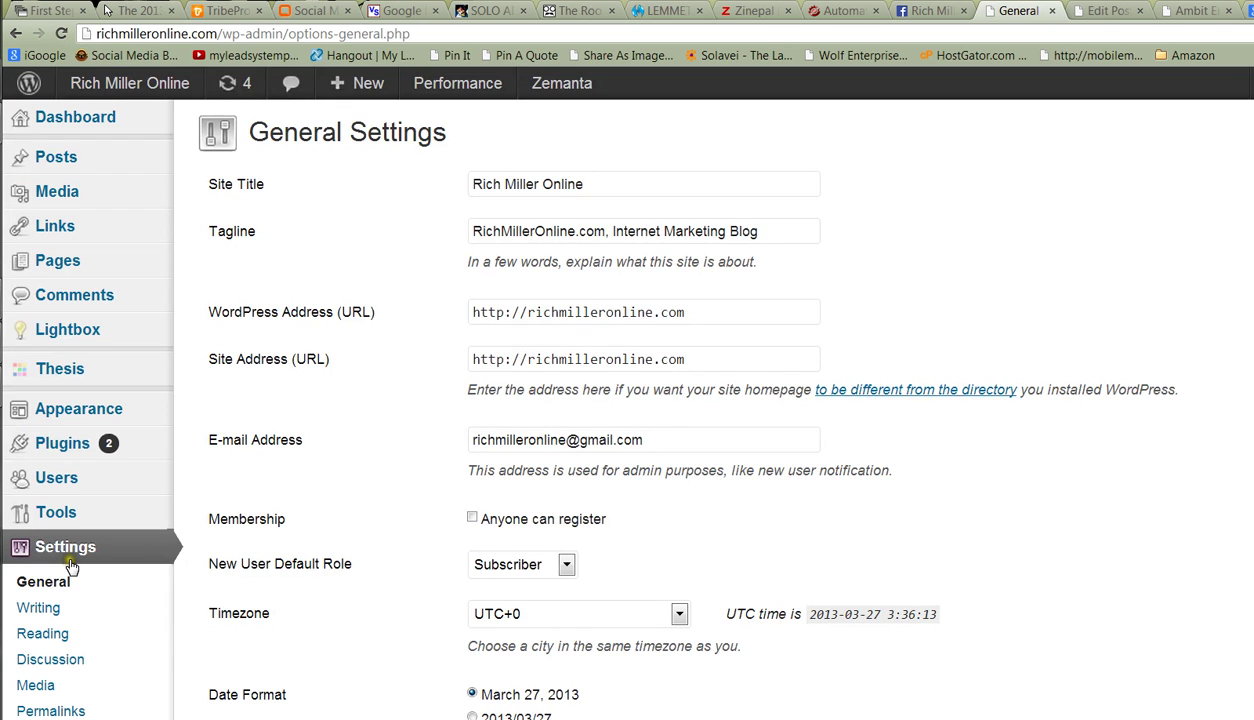
{"action": "left_click", "coordinate": [54, 712]}
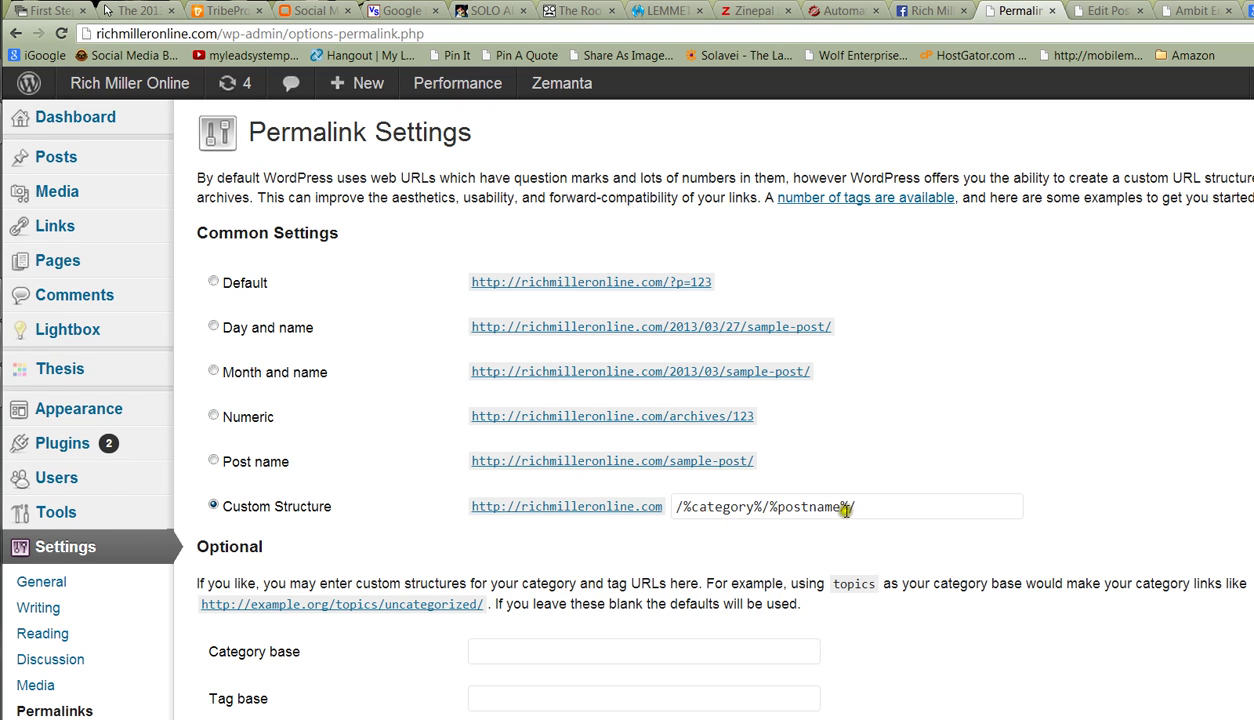
{"action": "left_click_drag", "start_coordinate": [676, 506], "coordinate": [866, 507]}
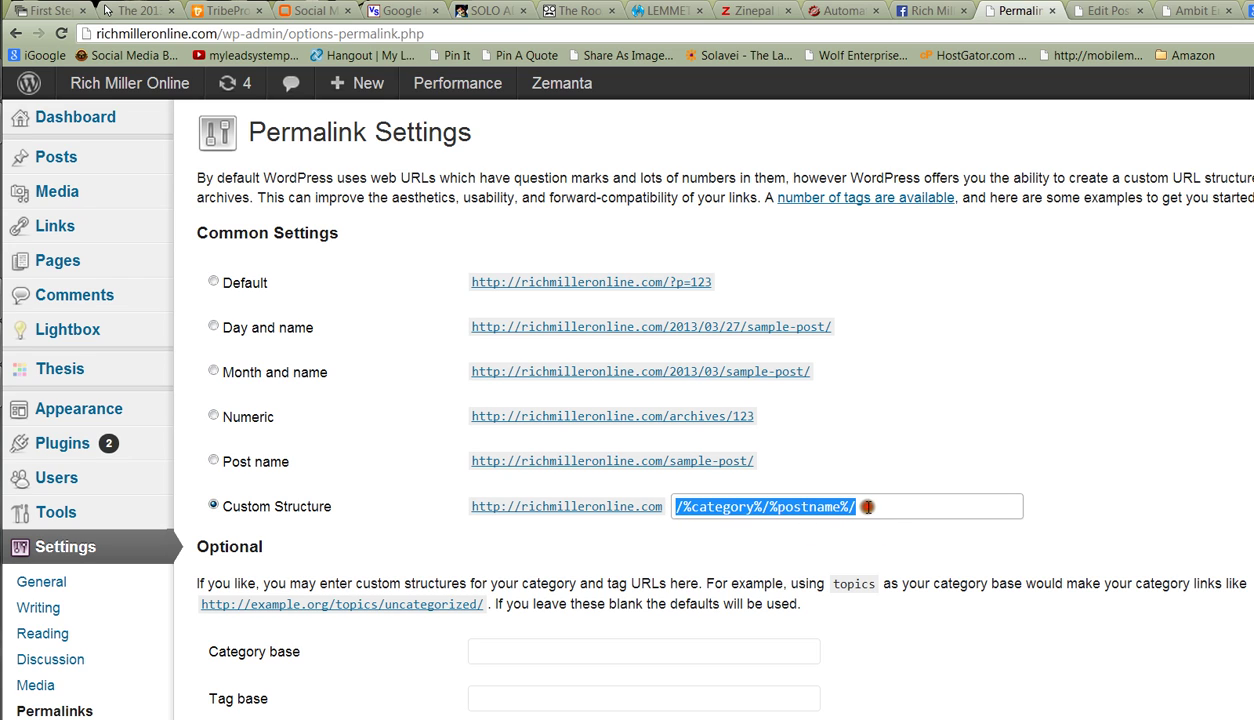
{"action": "left_click", "coordinate": [866, 507]}
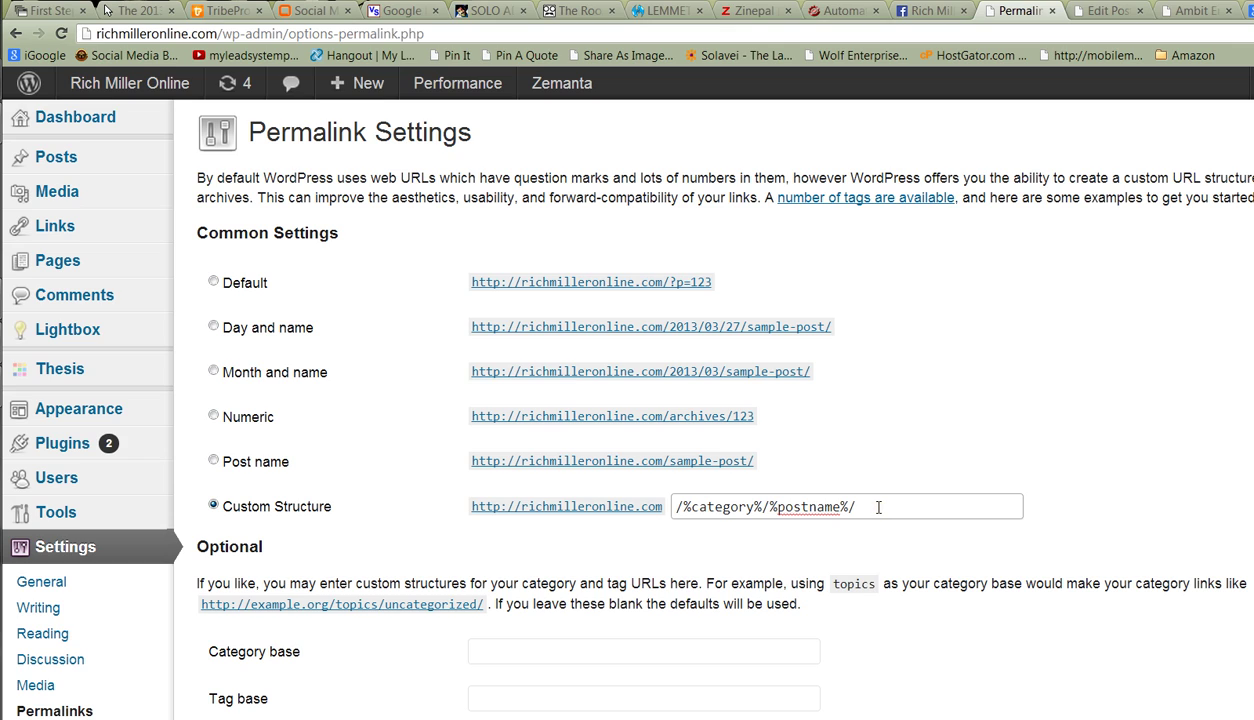
{"action": "type", "text": "ttt"}
{"action": "key", "text": "BackSpace"}
{"action": "key", "text": "BackSpace"}
{"action": "key", "text": "BackSpace"}
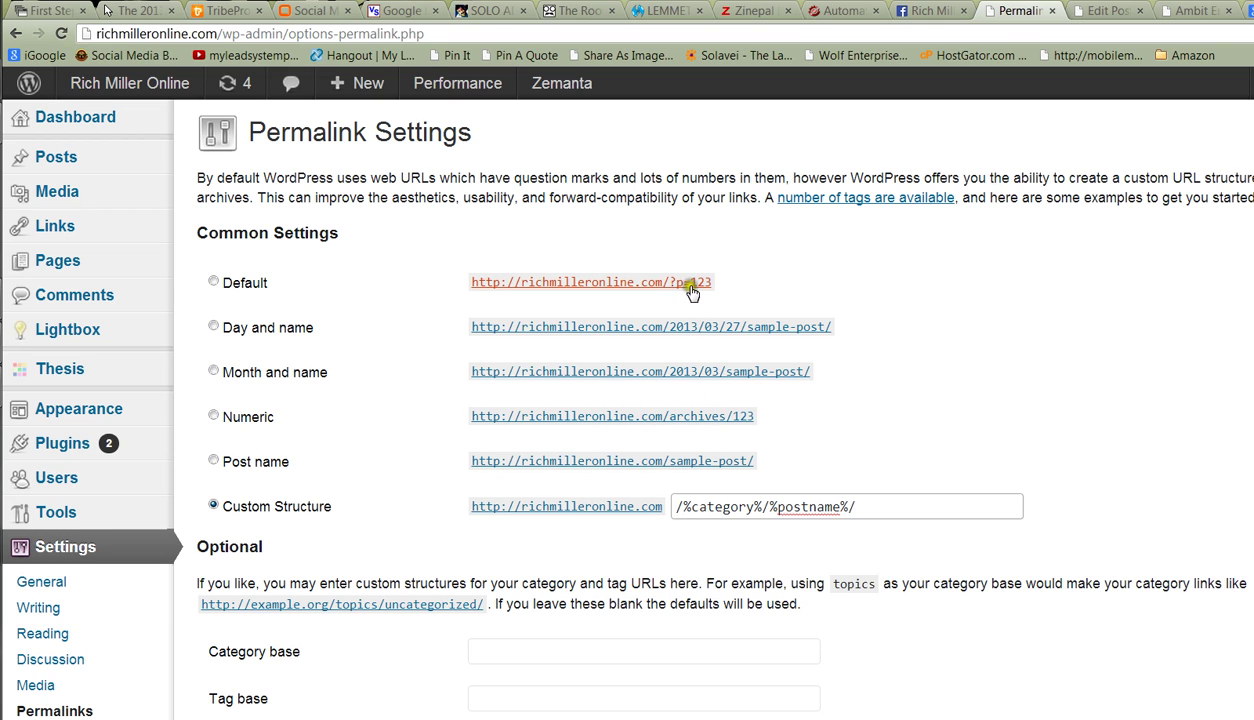
Compare the Default permalink example with the Custom Structure entry.
{"action": "left_click_drag", "start_coordinate": [716, 282], "coordinate": [467, 285]}
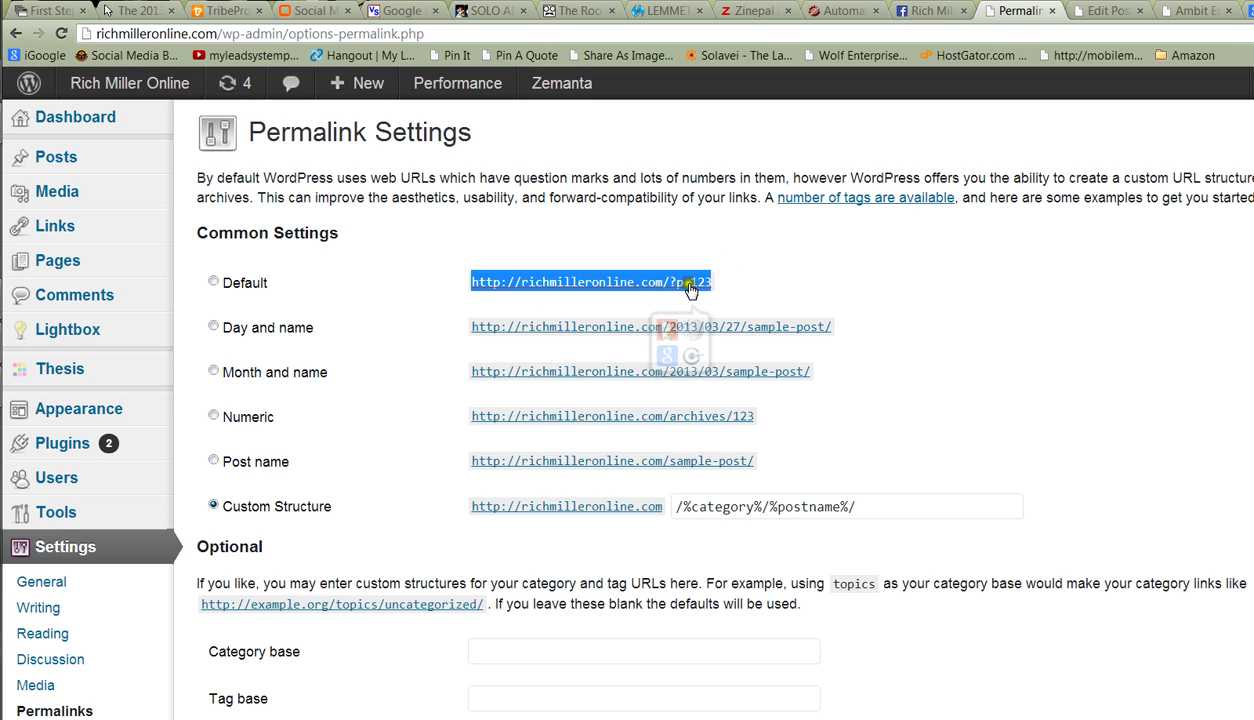
{"action": "right_click", "coordinate": [745, 286]}
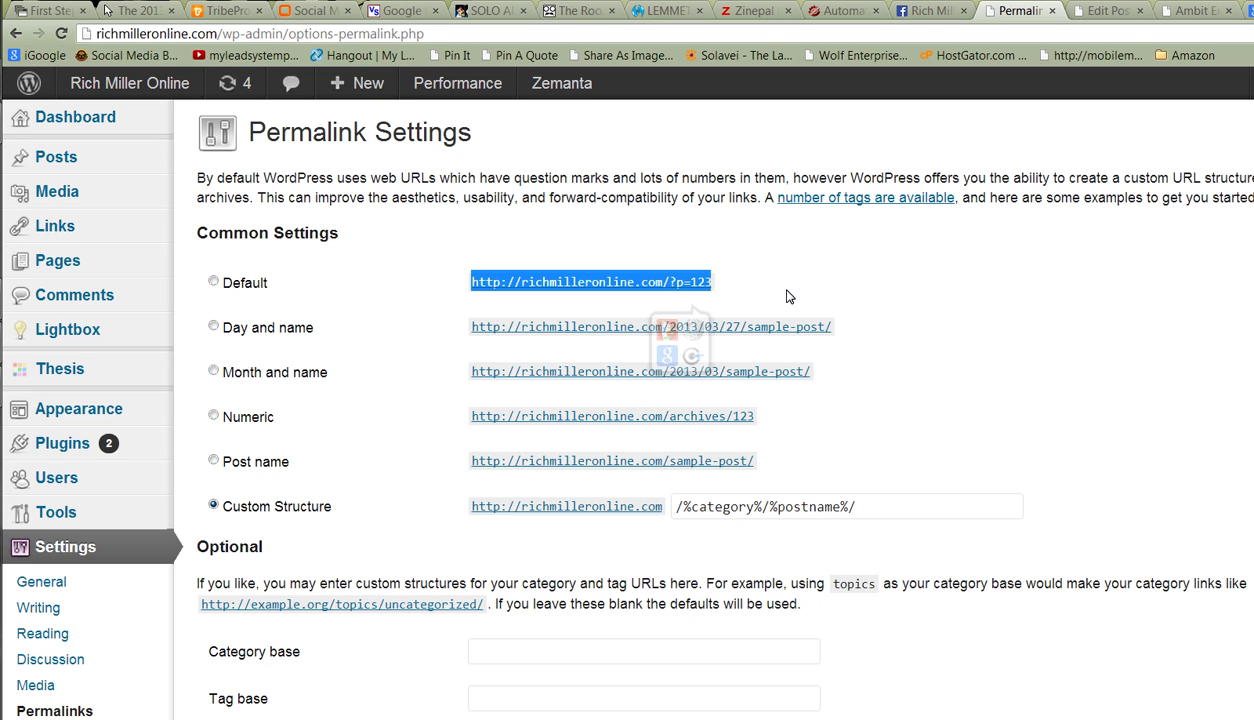
{"action": "left_click", "coordinate": [958, 302]}
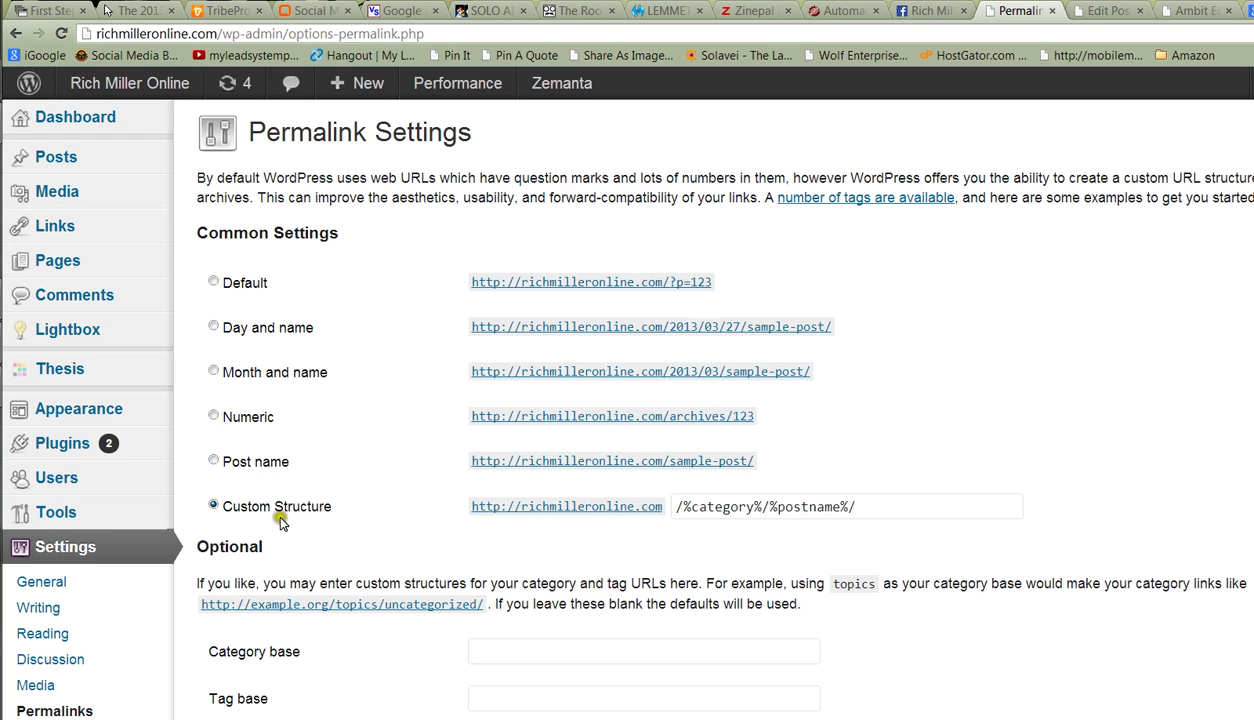
{"action": "left_click", "coordinate": [711, 506]}
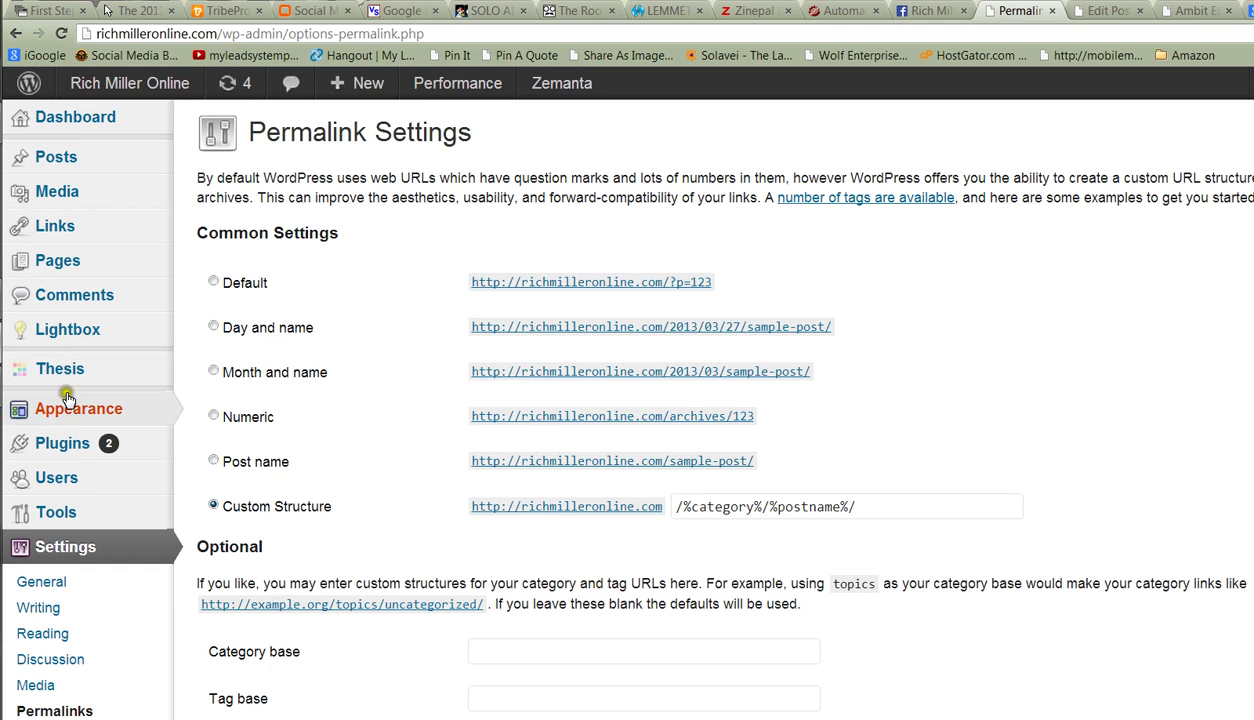
Search for new plugins to install using the keyword "Advanced Permalink".
{"action": "mouse_move", "coordinate": [75, 448]}
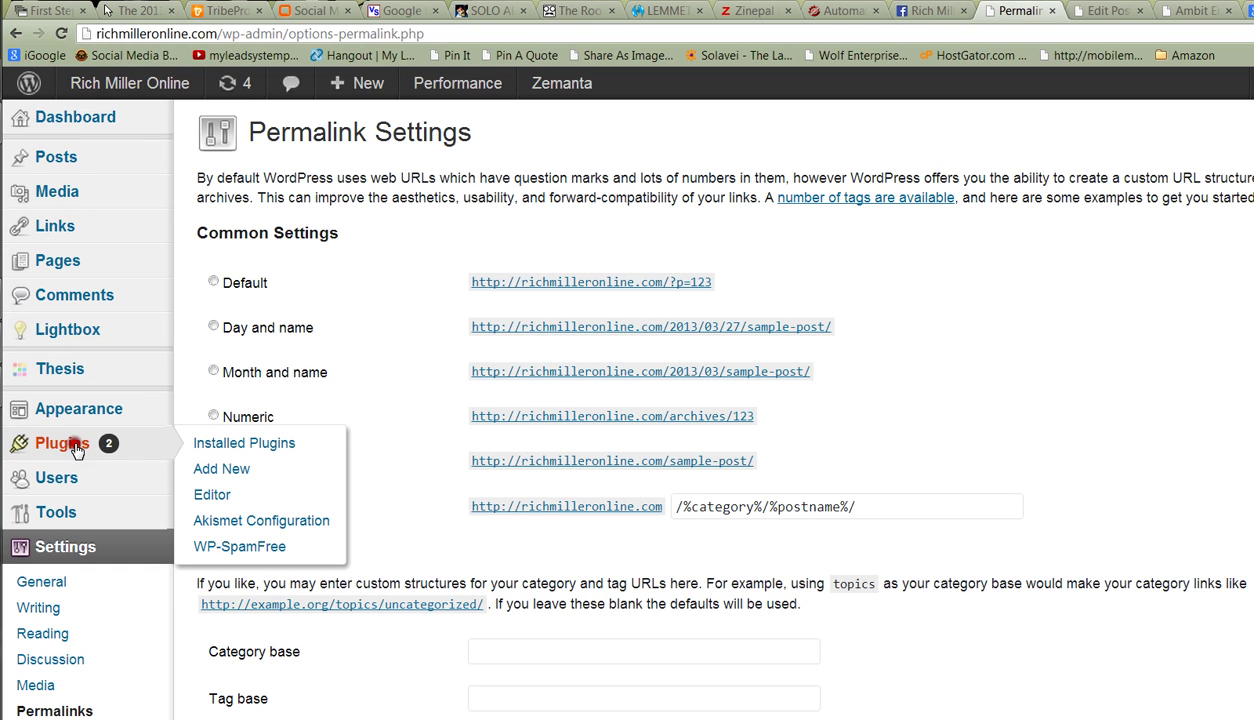
{"action": "left_click", "coordinate": [75, 448]}
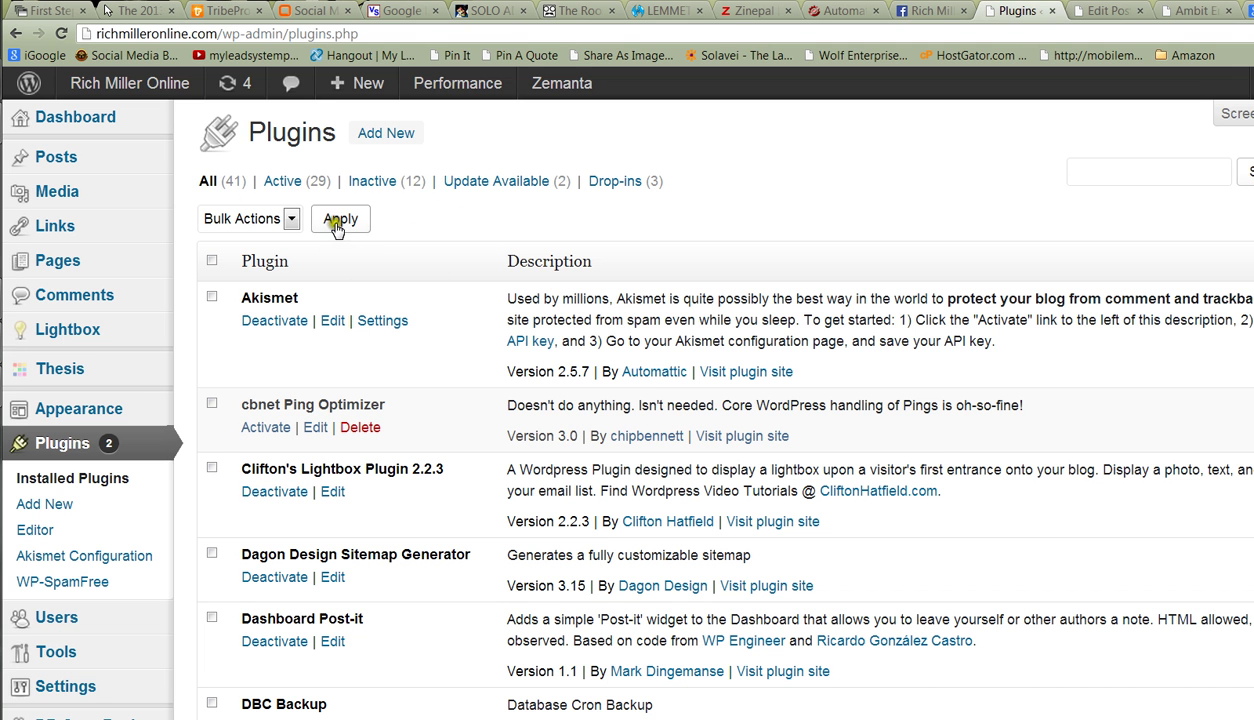
{"action": "left_click", "coordinate": [378, 133]}
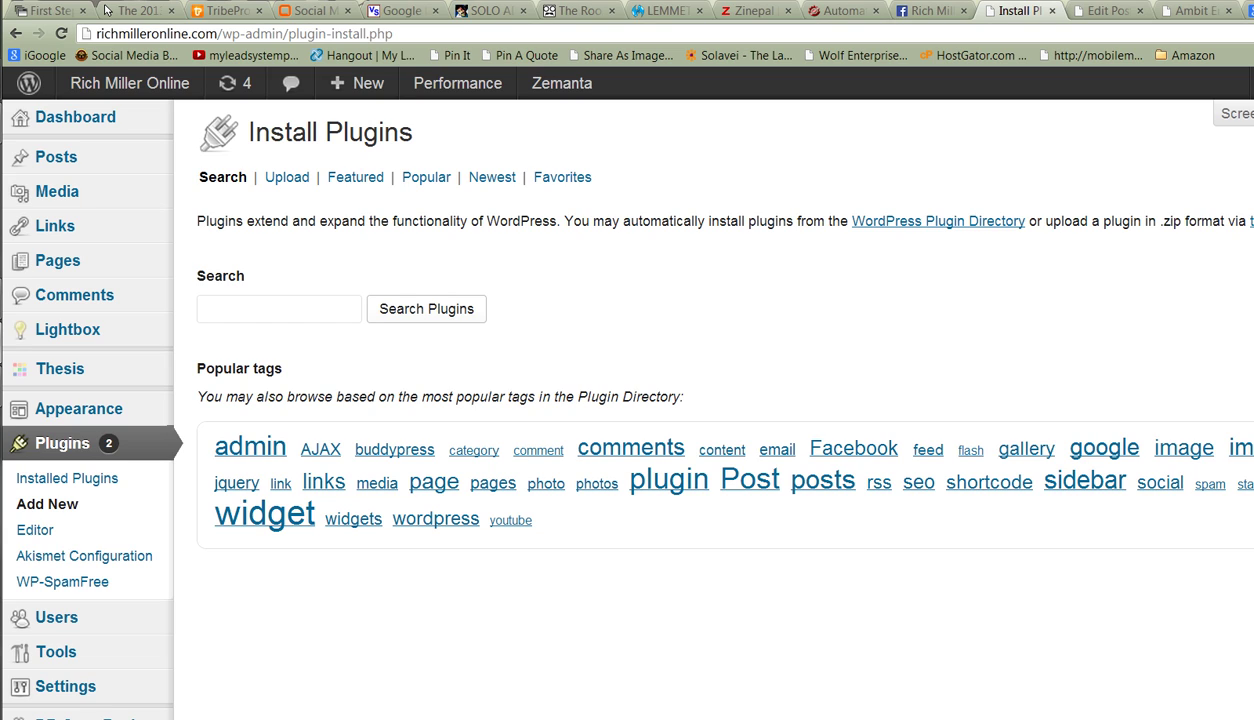
{"action": "left_click", "coordinate": [210, 314]}
{"action": "key", "text": "ctrl+v"}
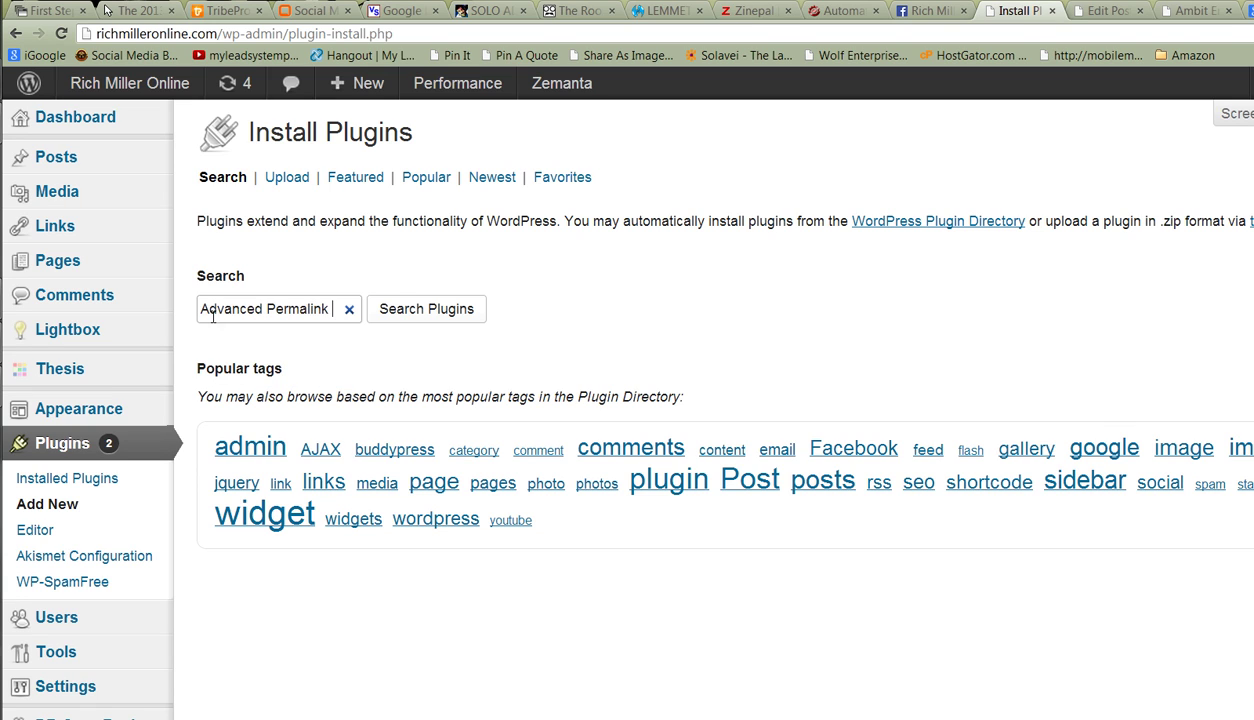
{"action": "left_click", "coordinate": [429, 313]}
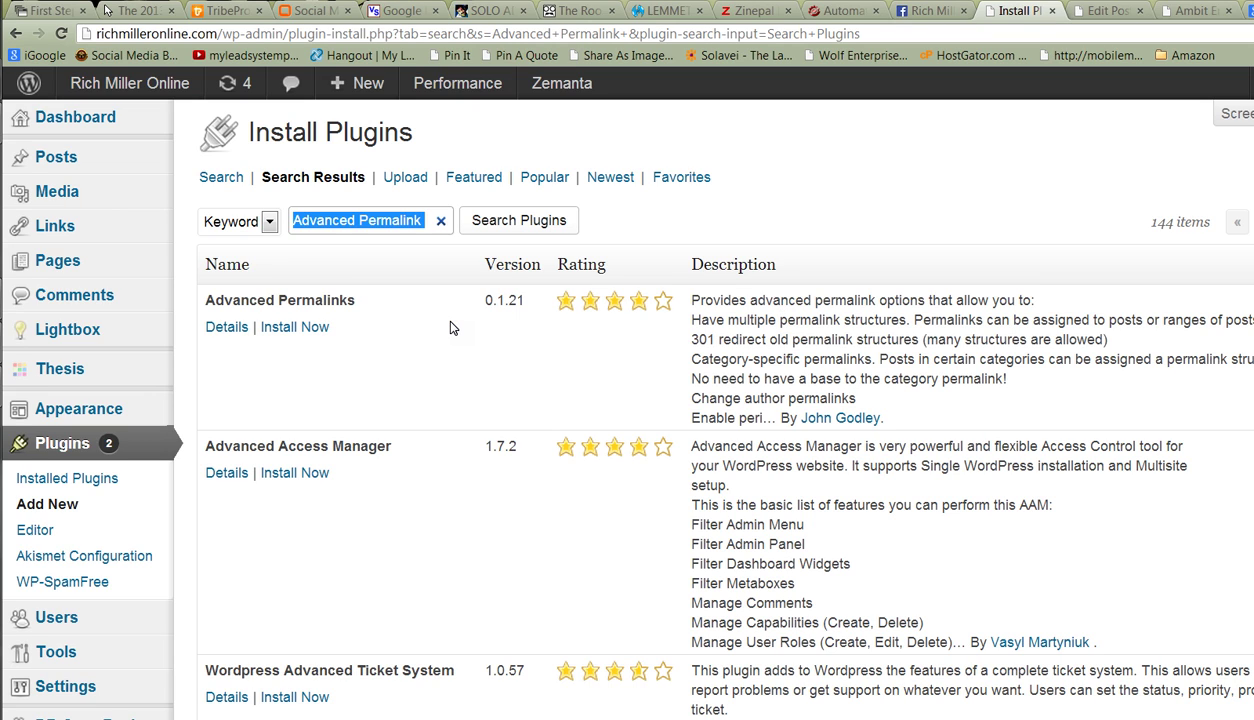
Compare the category and post-name part of the published Ambit Energy Review address with the permalink in its post editor.
{"action": "left_click", "coordinate": [1175, 12]}
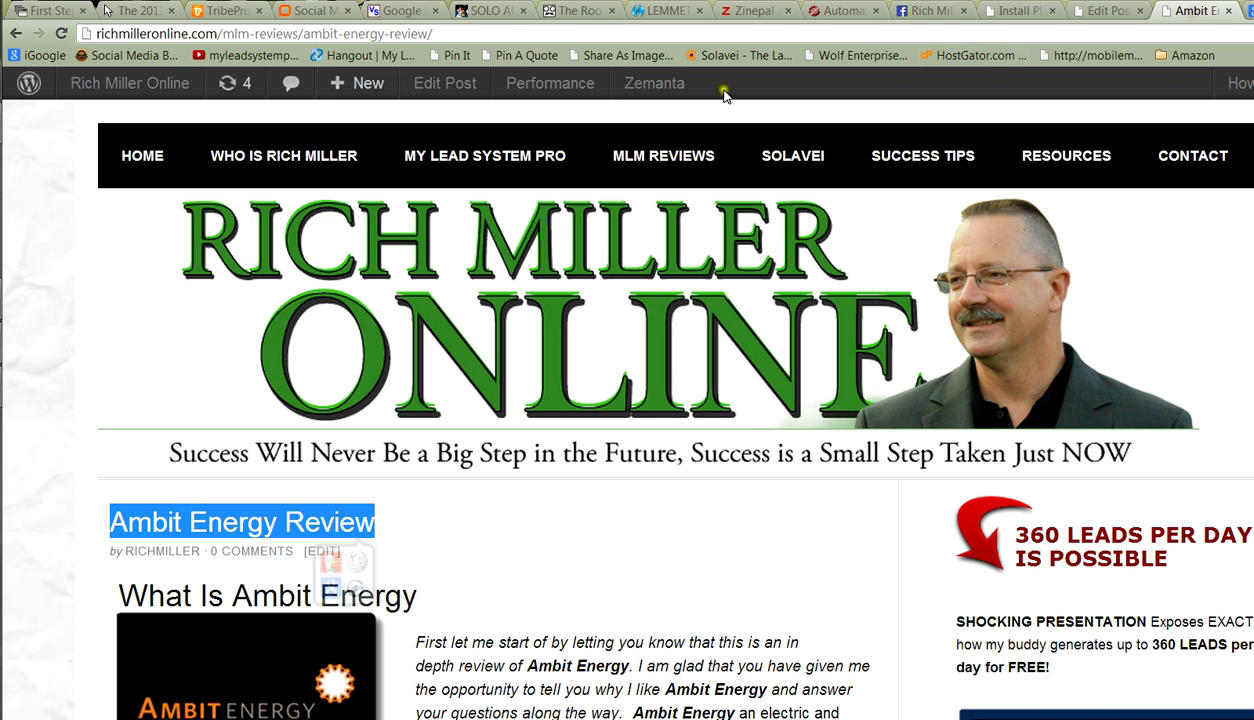
{"action": "left_click_drag", "start_coordinate": [222, 34], "coordinate": [433, 35]}
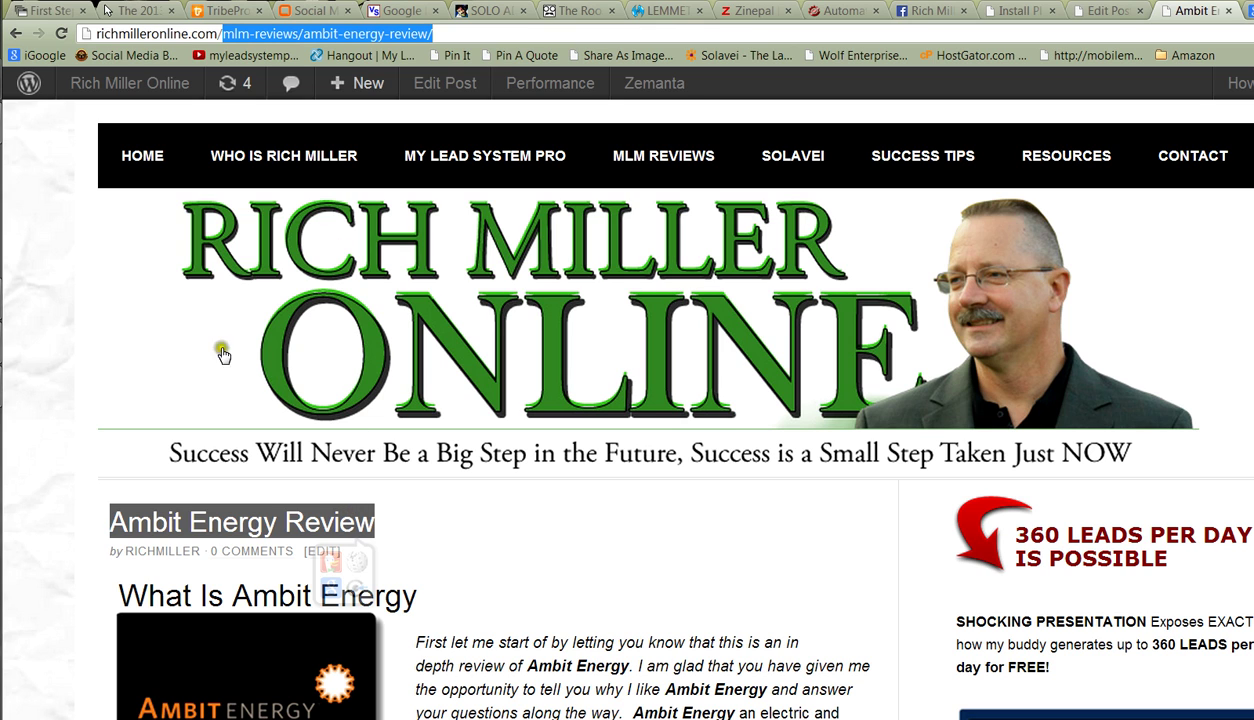
{"action": "left_click", "coordinate": [1105, 11]}
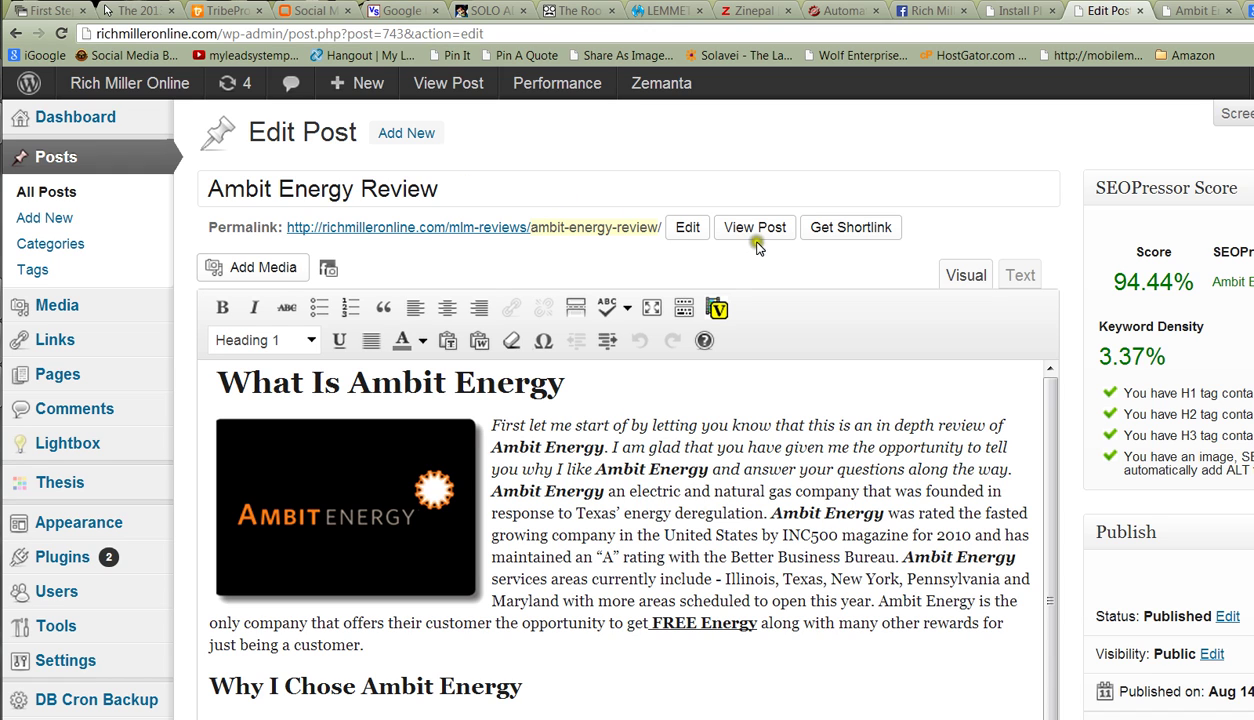
{"action": "left_click", "coordinate": [1198, 12]}
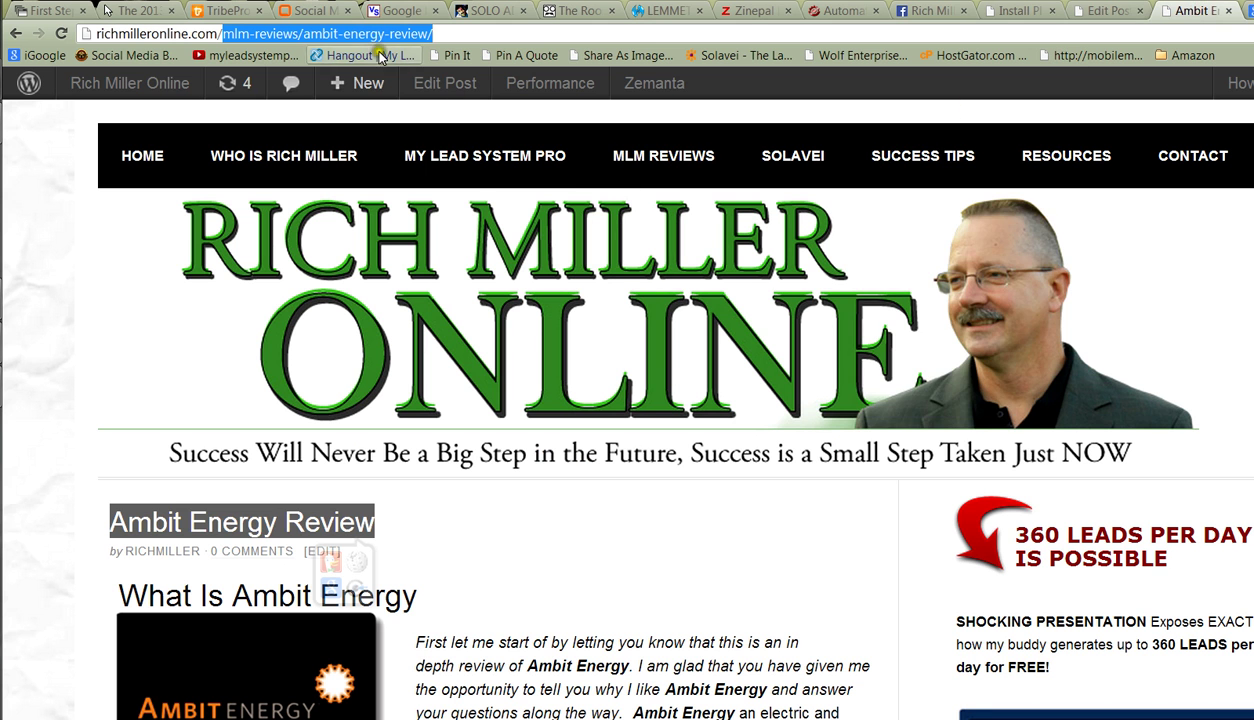
{"action": "left_click", "coordinate": [240, 32]}
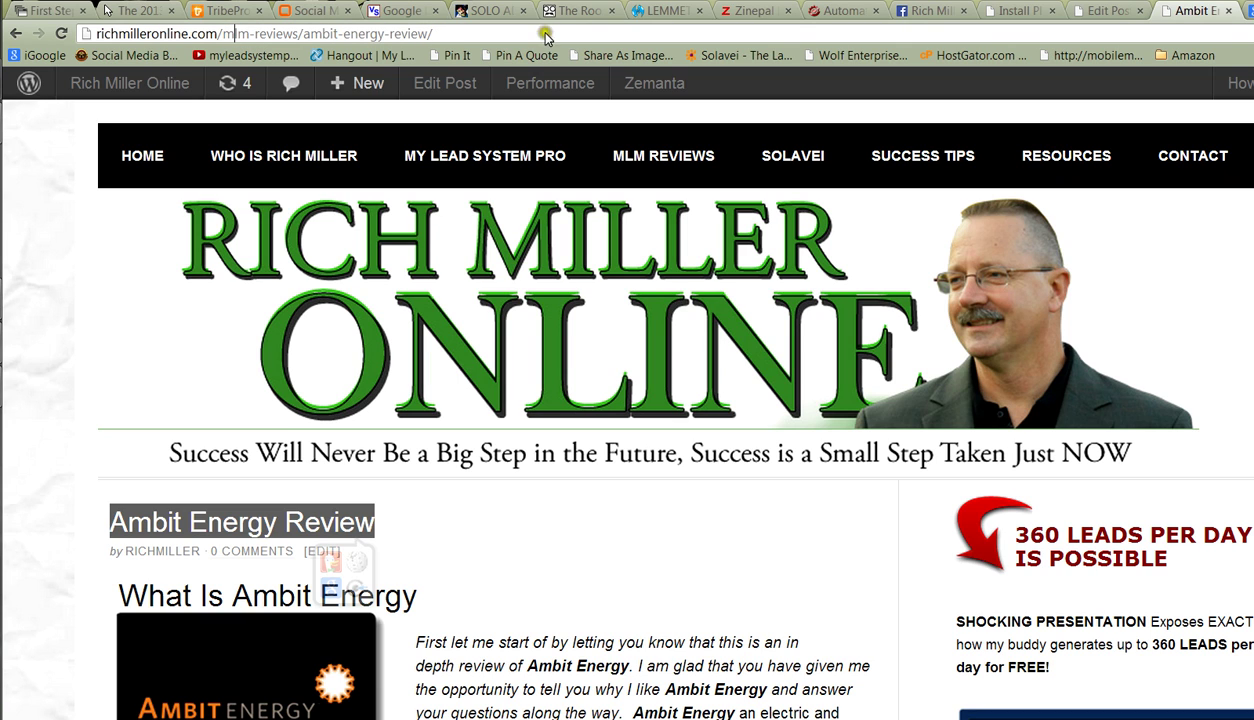
Return to the Ambit Energy Review post editor and open the site's permalink settings from there.
{"action": "left_click", "coordinate": [1108, 11]}
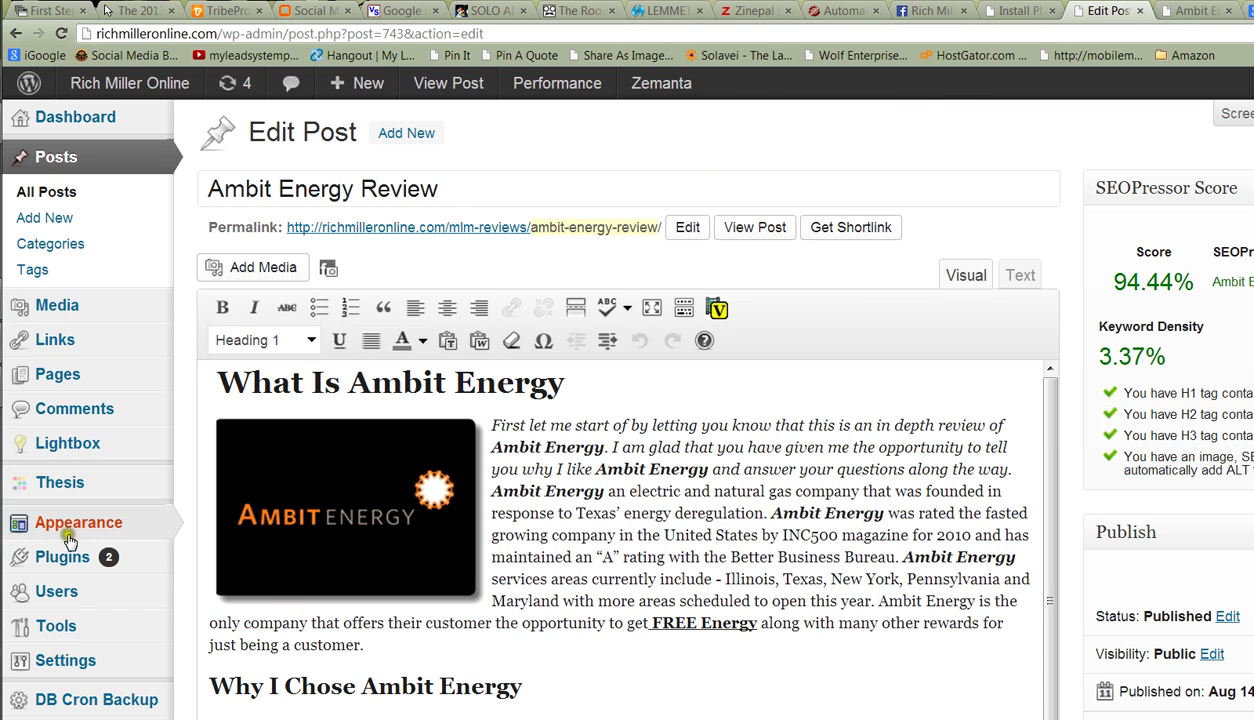
{"action": "mouse_move", "coordinate": [150, 660]}
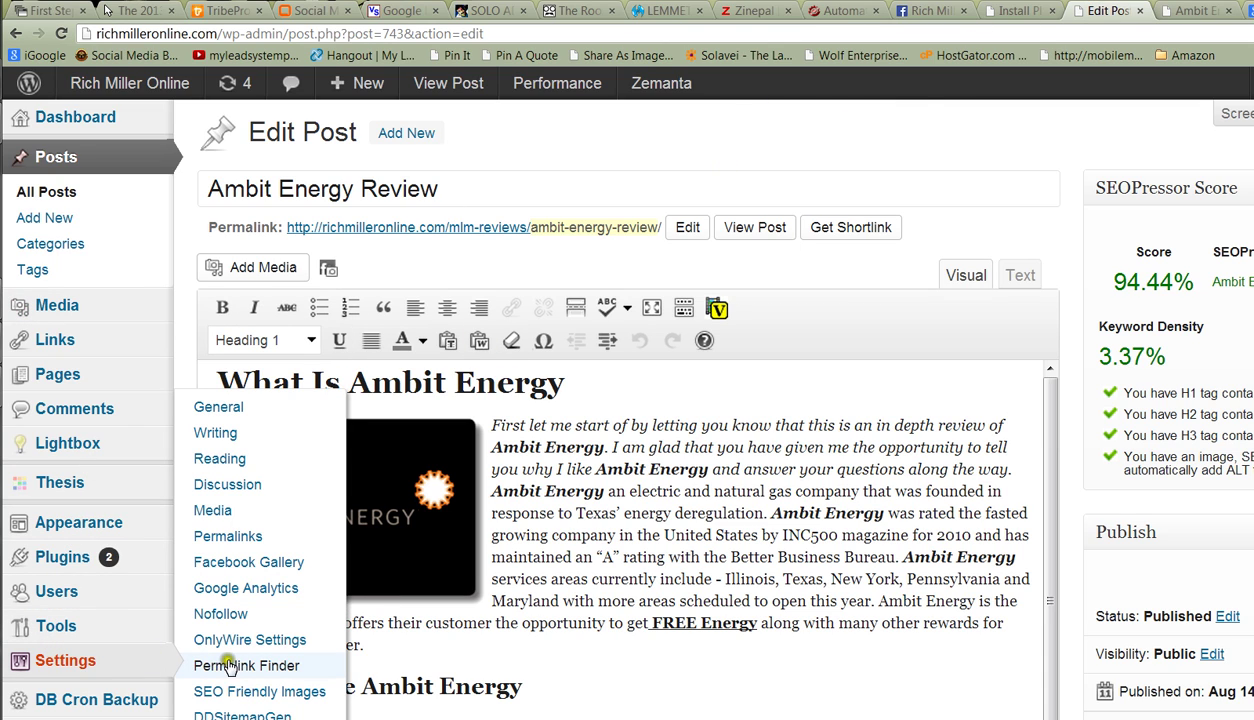
{"action": "left_click", "coordinate": [222, 545]}
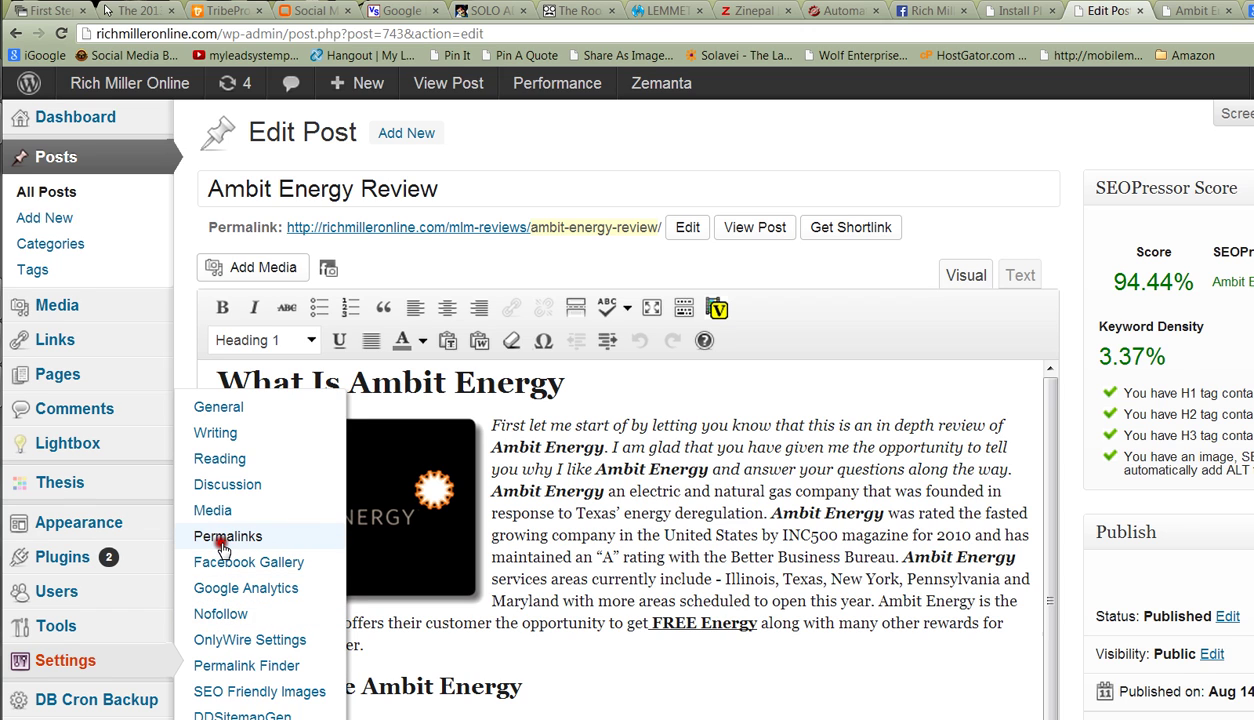